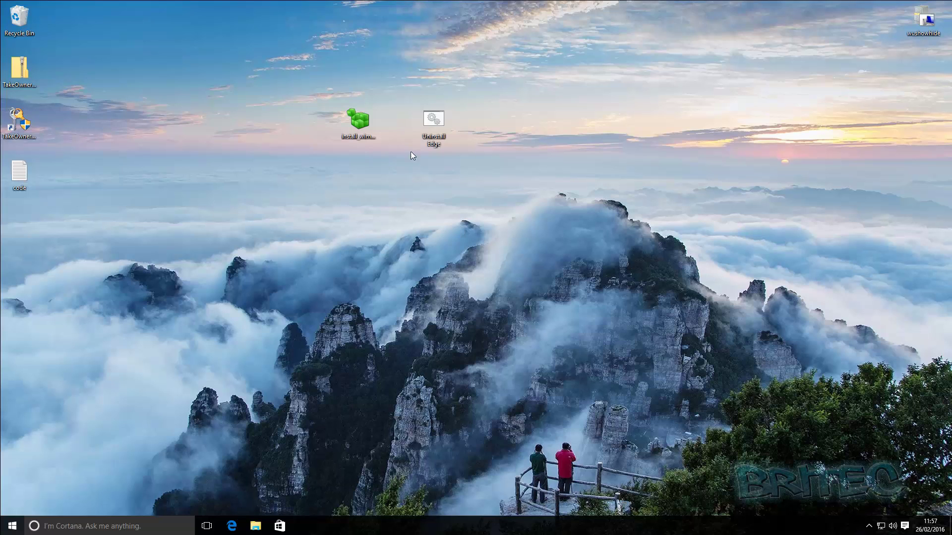
# Review the Uninstall Edge script in Notepad past the security warning, then reopen its context menu
pyautogui.moveTo(473, 162); pyautogui.dragTo(320, 133)
pyautogui.rightClick(444, 121)
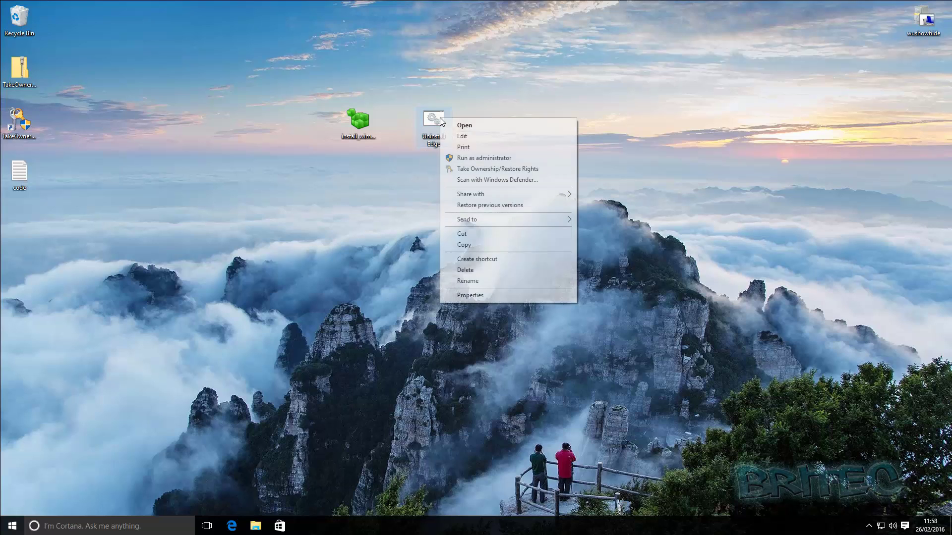
pyautogui.click(462, 135)
pyautogui.click(552, 273)
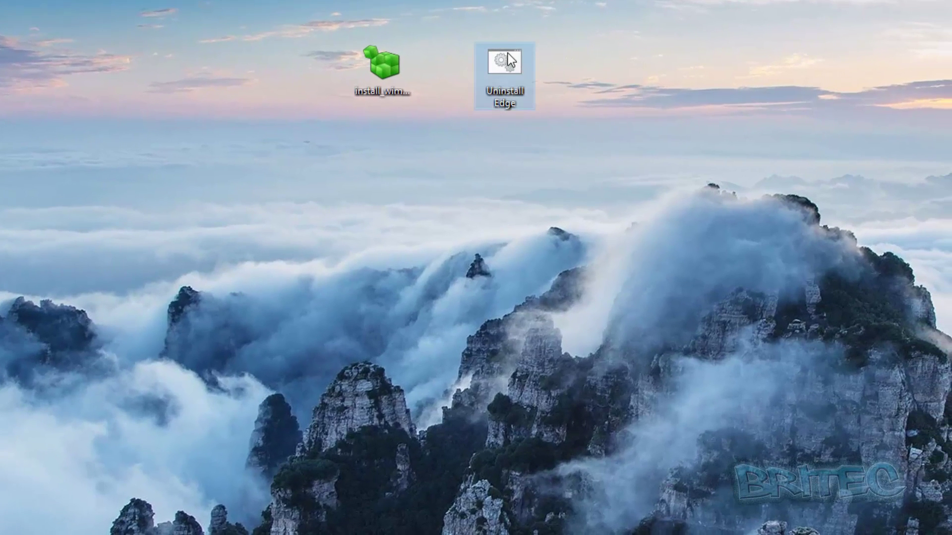
pyautogui.rightClick(505, 62)
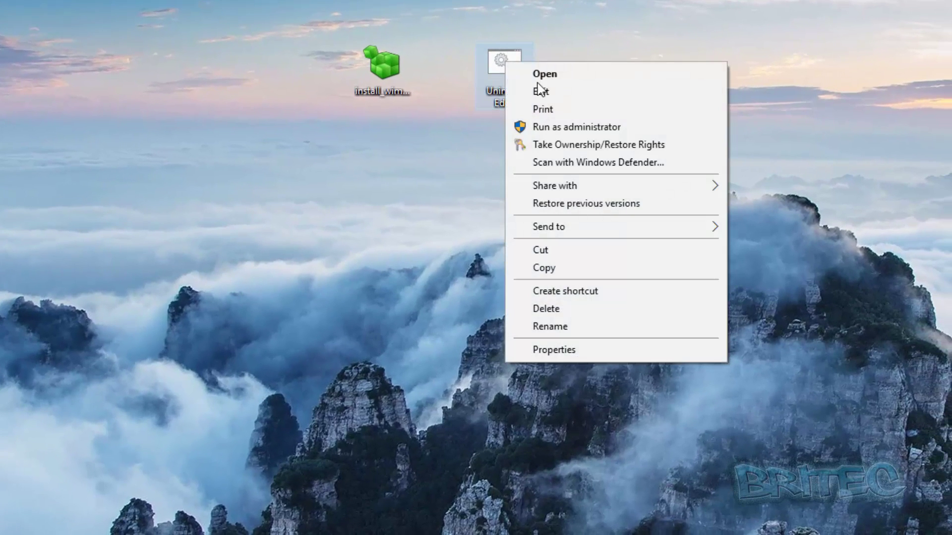
# Run Uninstall Edge as administrator and approve the User Account Control prompt
pyautogui.click(585, 132)
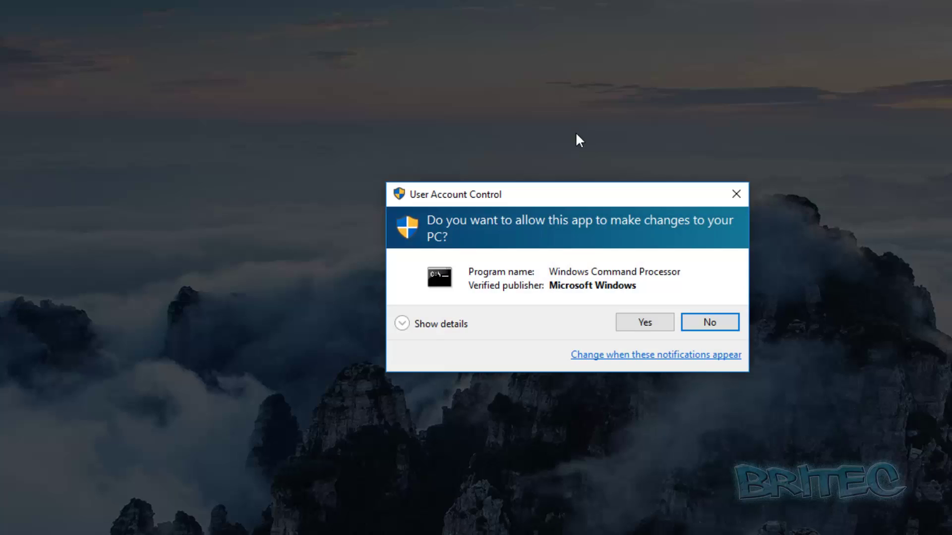
pyautogui.click(645, 322)
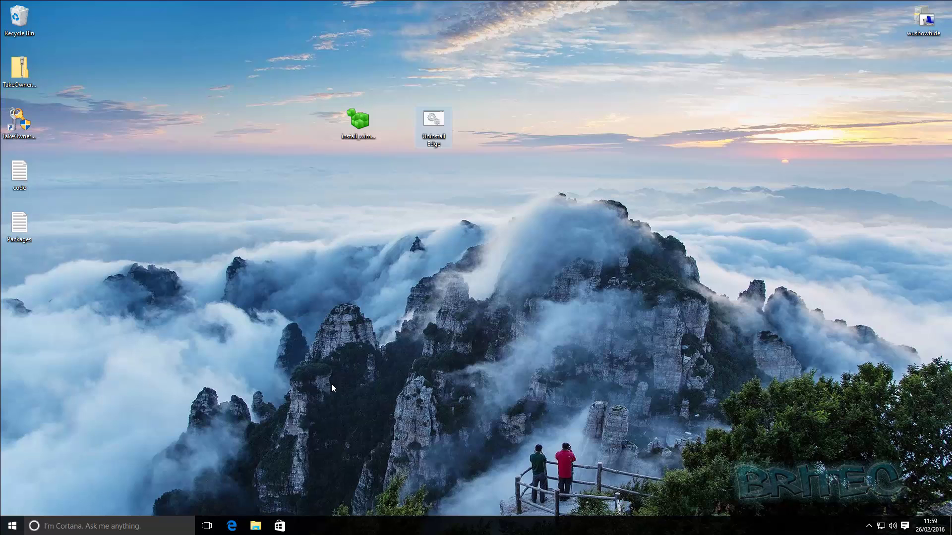
# Restart Windows from the Start button's Shut down or sign out menu
pyautogui.rightClick(13, 526)
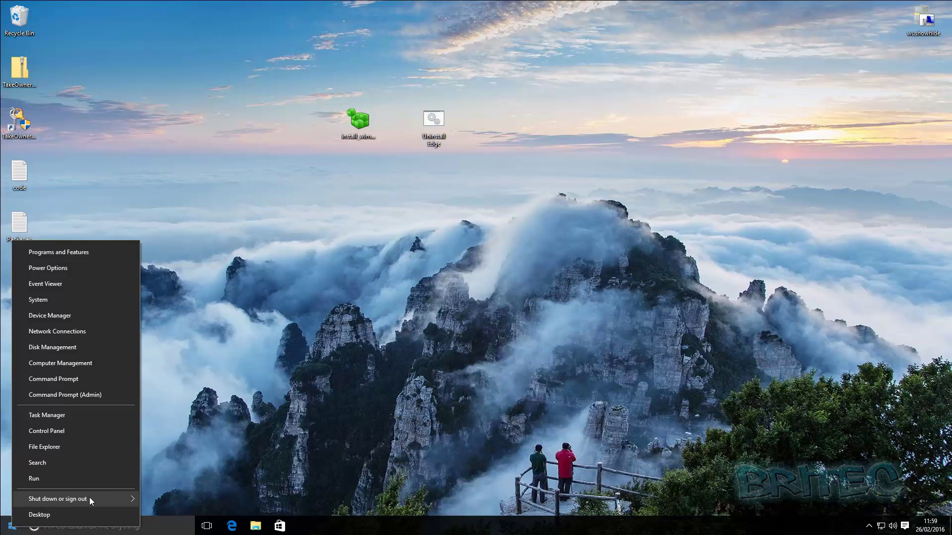
pyautogui.moveTo(58, 499)
pyautogui.click(176, 497)
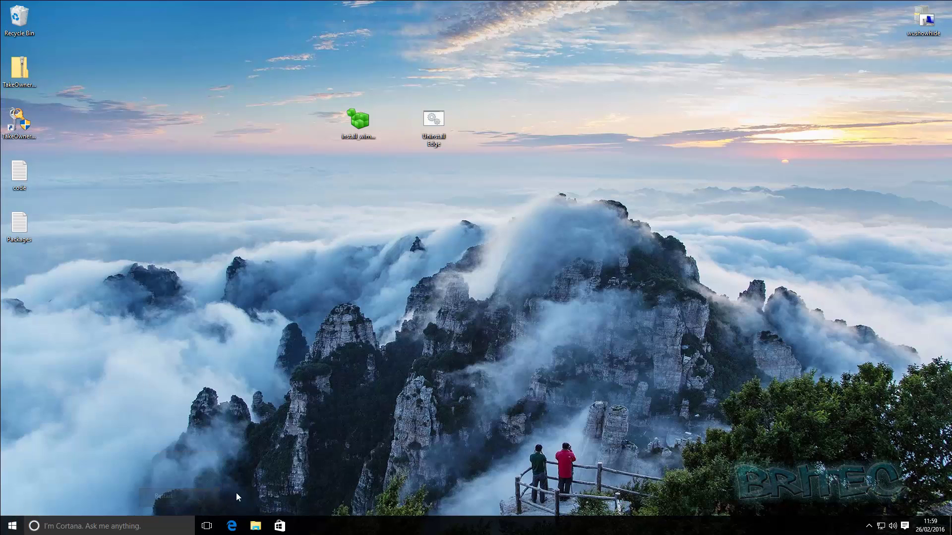